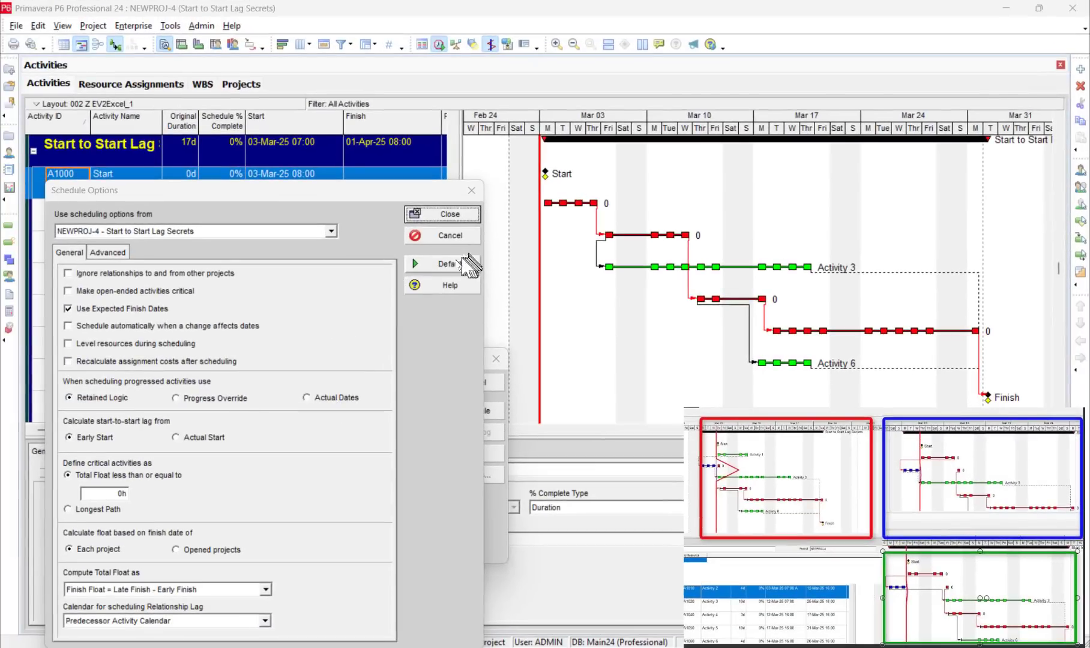
- Request a reset of all Schedule Options settings to their defaults
left_click(470, 264)
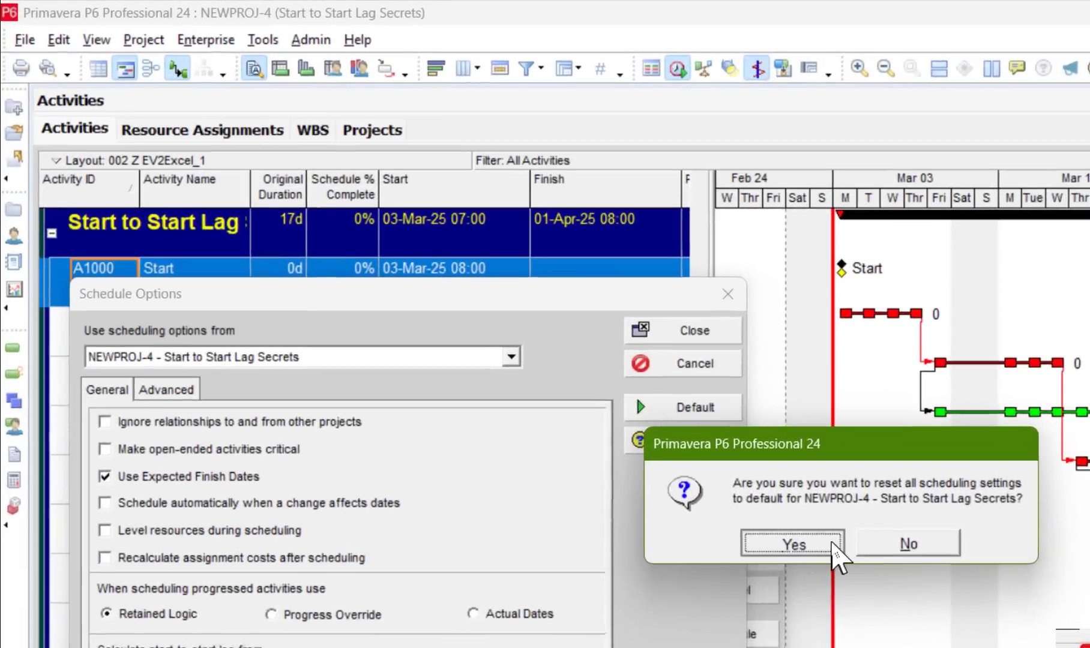
- Reset scheduling defaults, enable automatic scheduling, save, and apply one data date to all projects
left_click(518, 355)
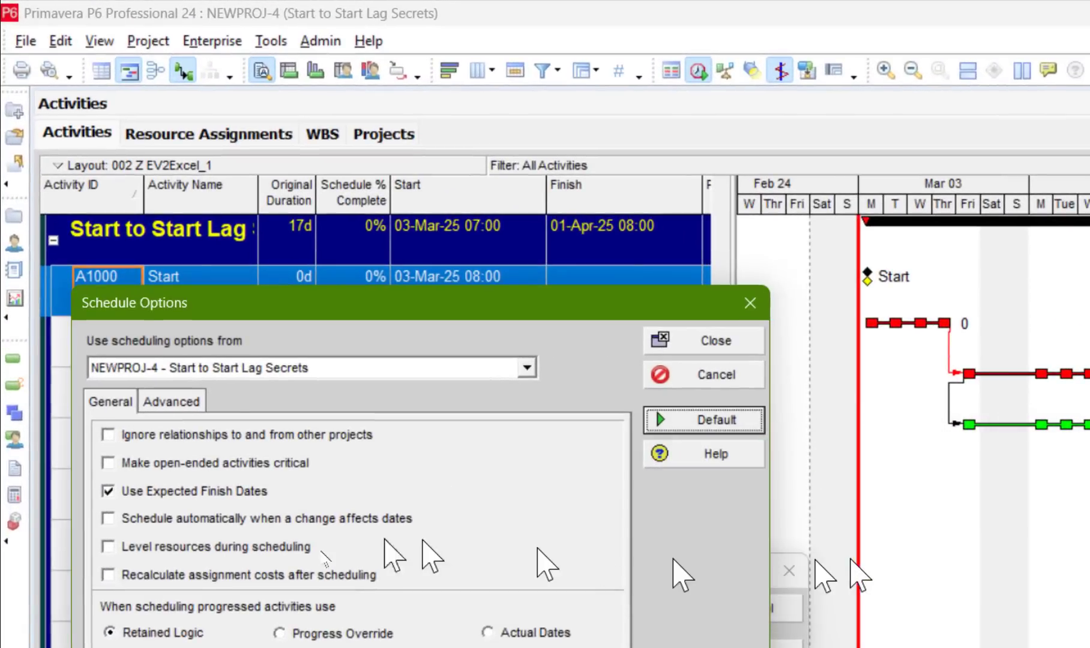
left_click(144, 520)
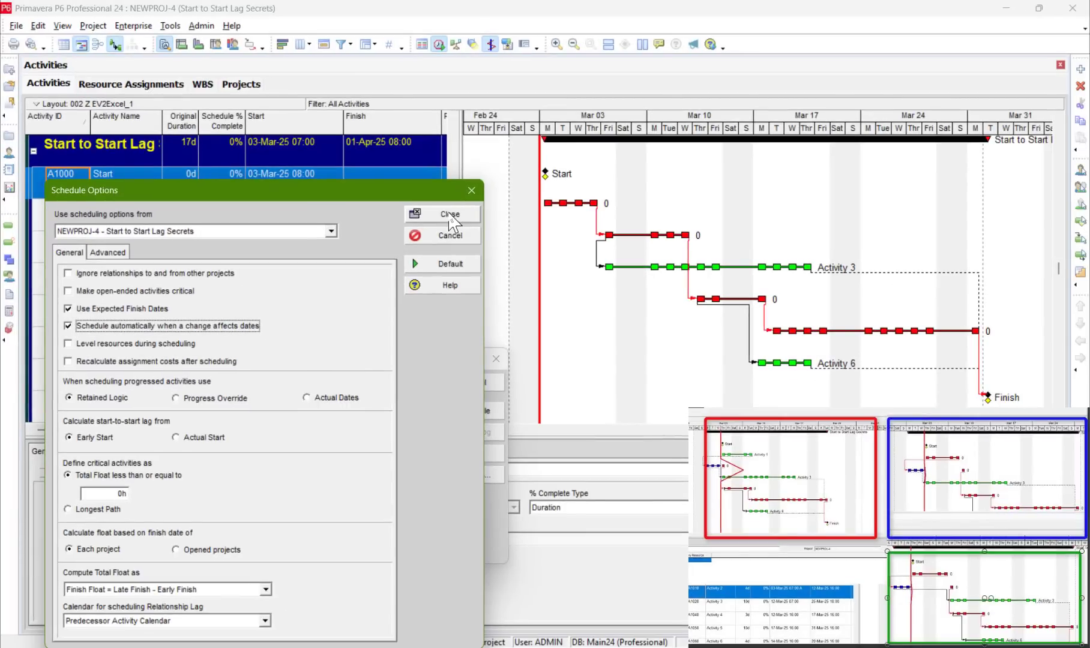
left_click(449, 214)
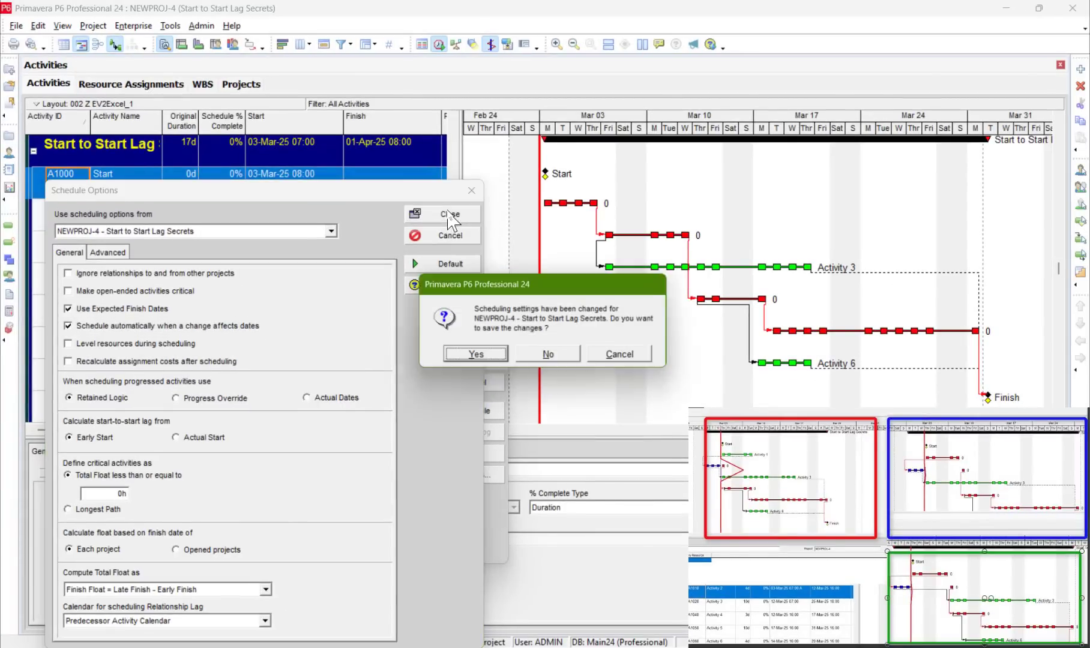
left_click(472, 356)
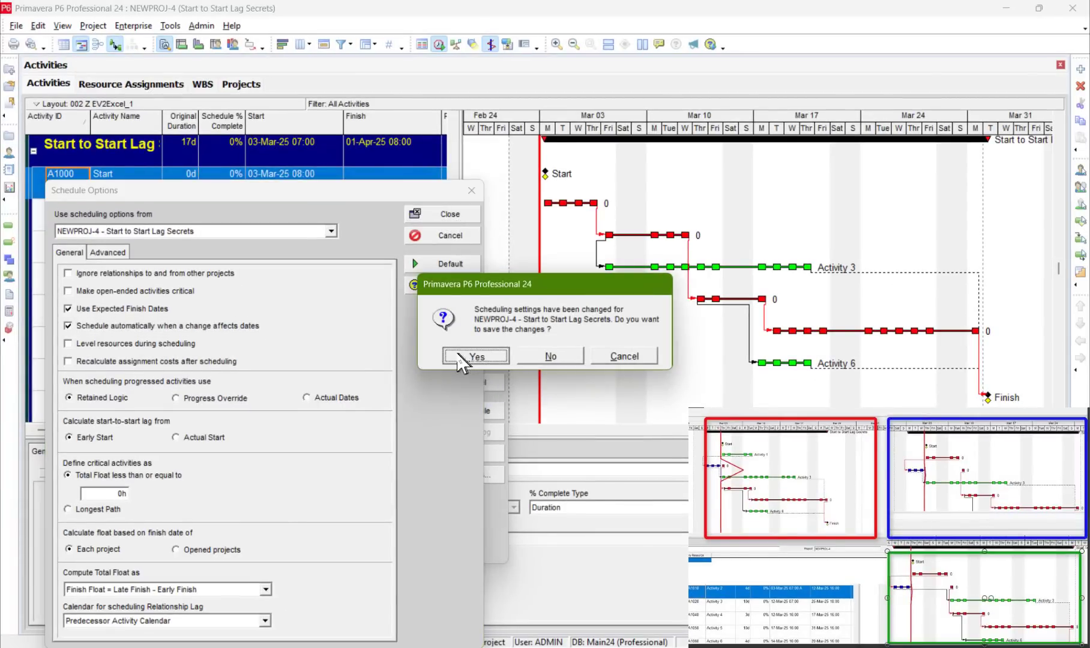
left_click(266, 434)
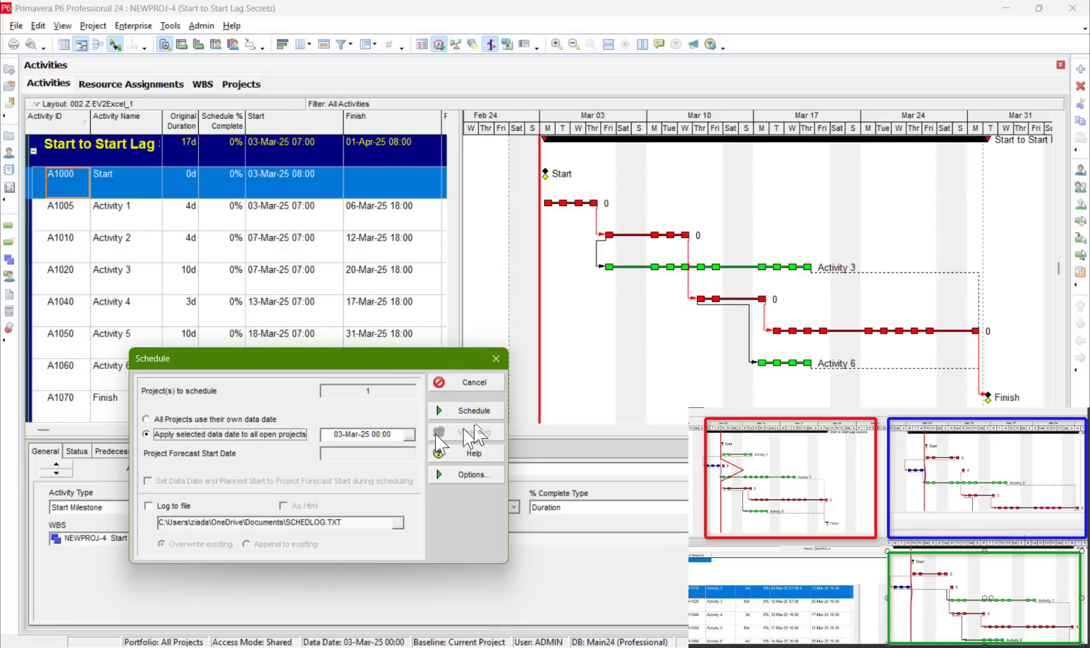
- Reschedule the project, then mark Activity 2 as started with actual start 07-Mar-25 07:00
left_click(451, 411)
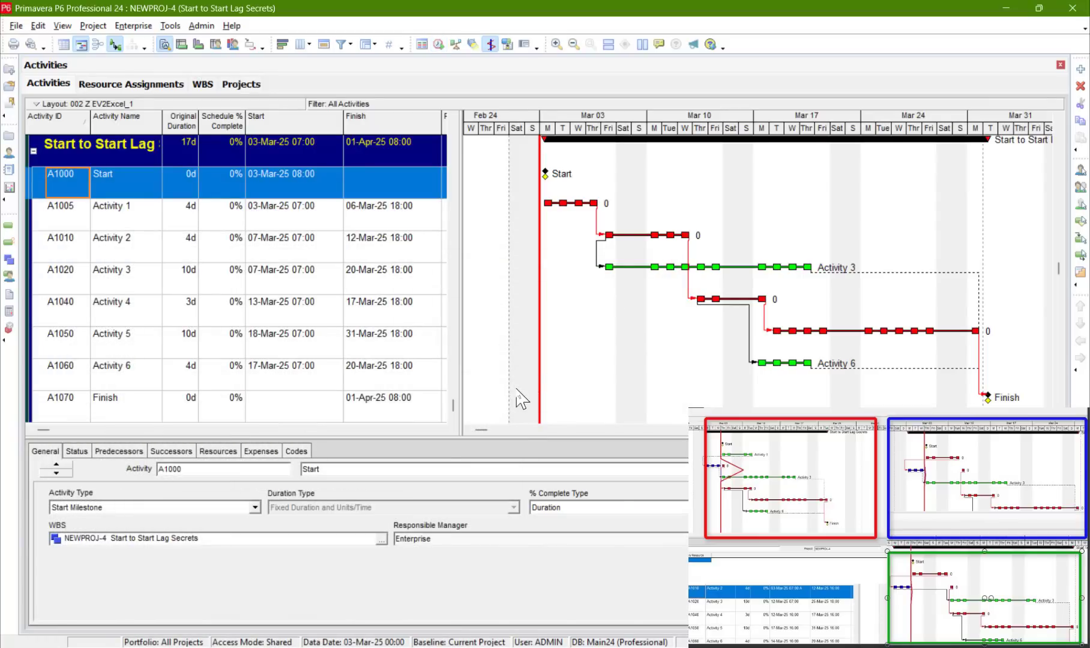
left_click(660, 234)
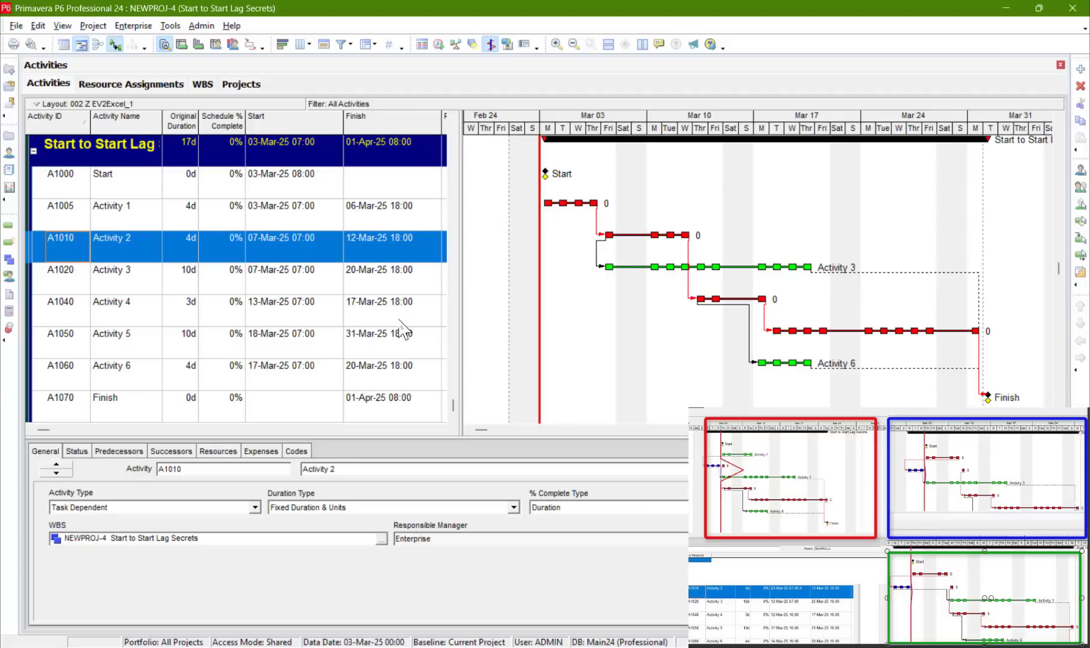
left_click(71, 451)
left_click(298, 505)
left_click(532, 508)
left_click(532, 509)
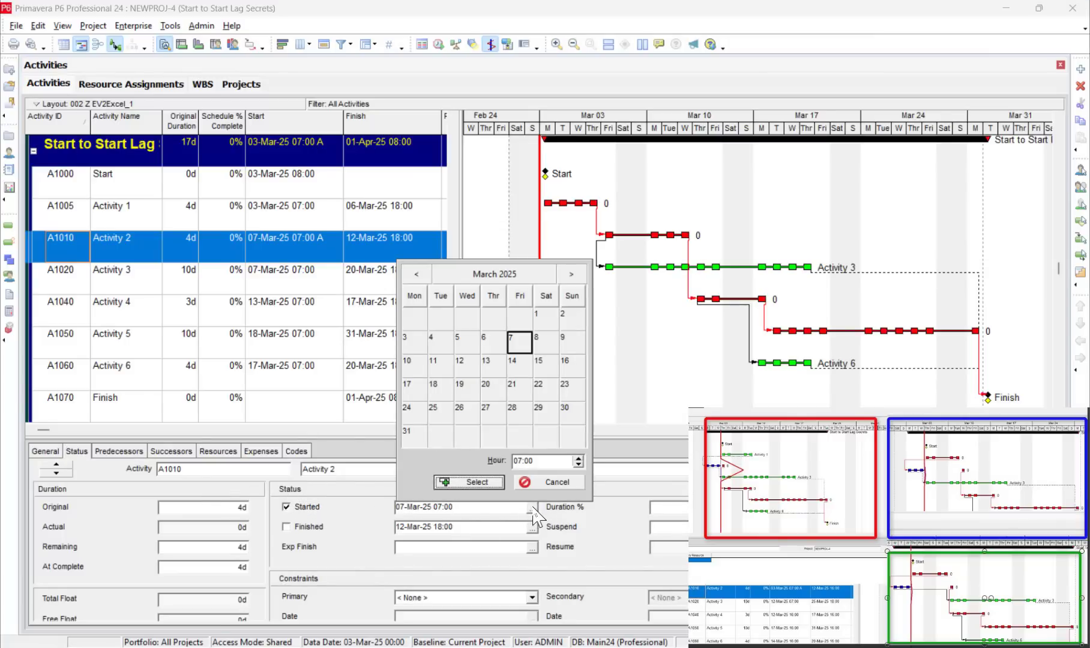
- Move Activity 2's actual start to 03-Mar-25 07:00 and set it to 80% duration complete
left_click(407, 335)
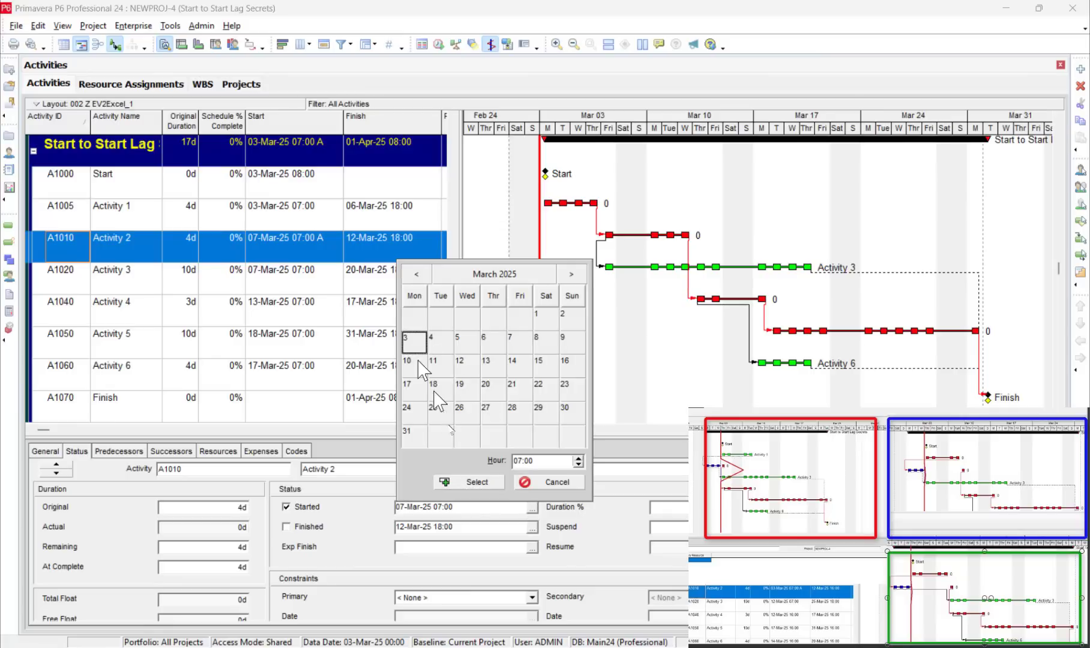
left_click(474, 482)
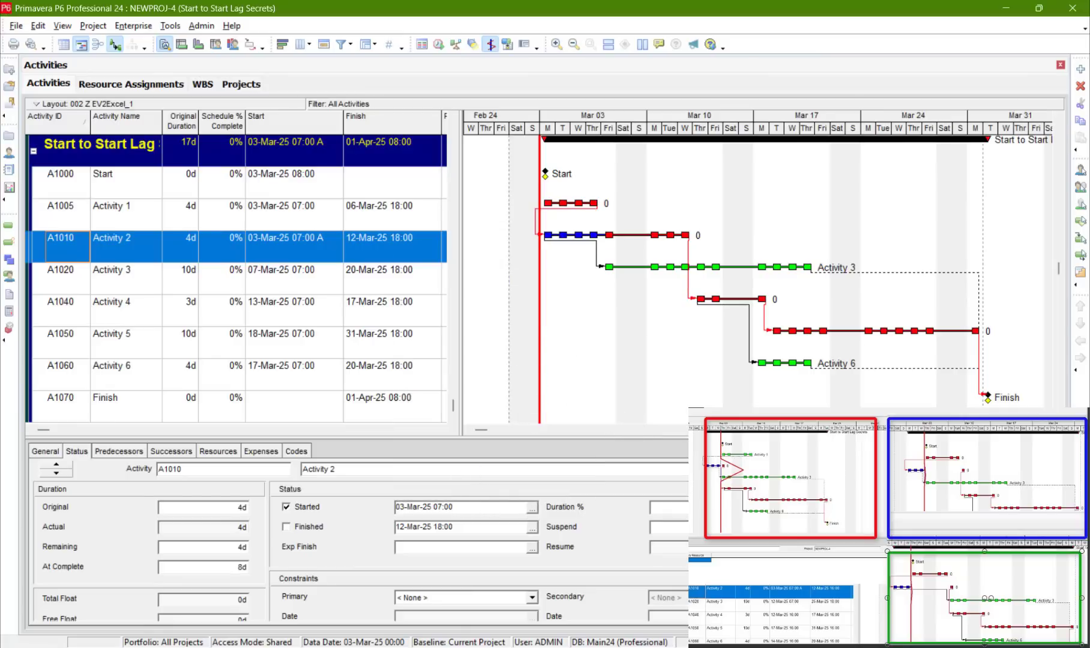
left_click(654, 509)
left_click(586, 354)
- Reschedule with the data date set to 06-Mar-25, pushing the project finish to 31-Mar-25
left_click(439, 45)
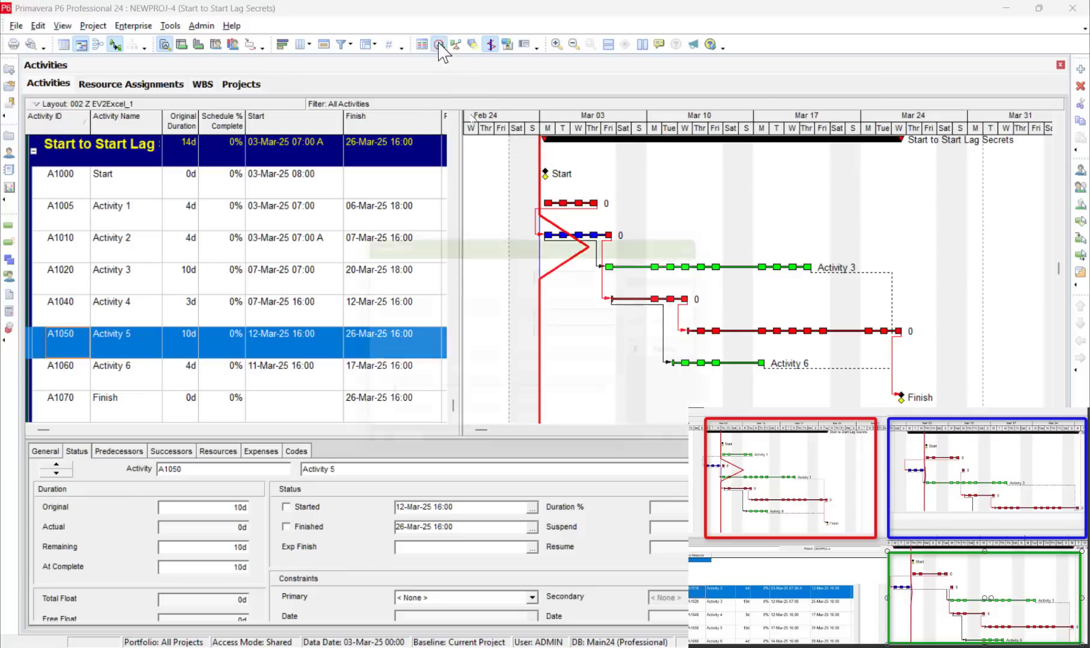
left_click(420, 317)
left_click(628, 319)
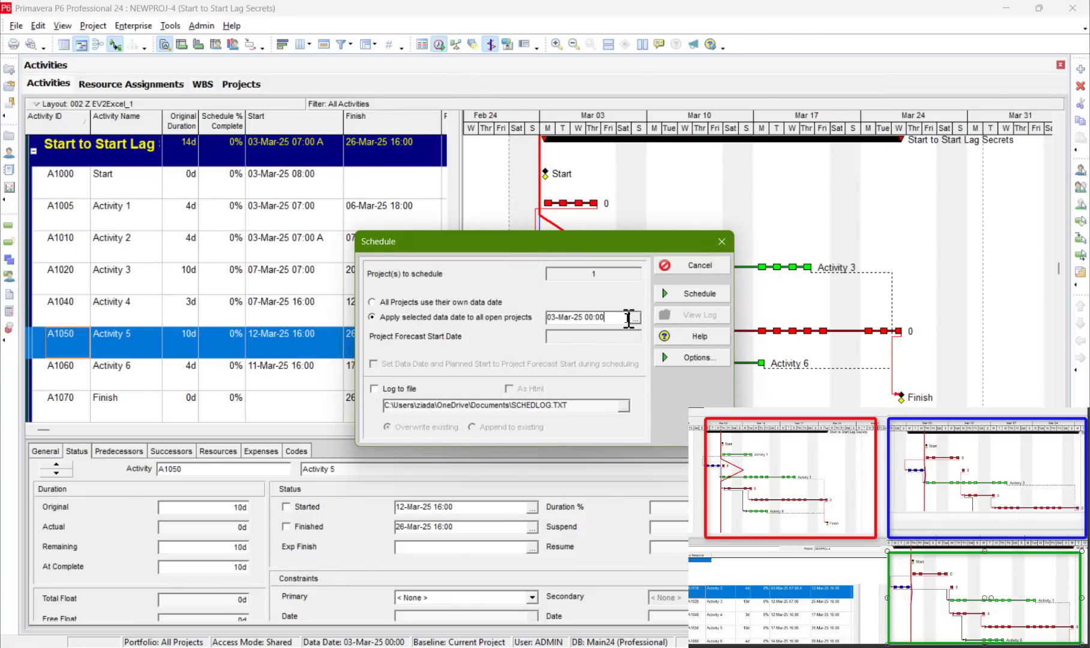
left_click(632, 319)
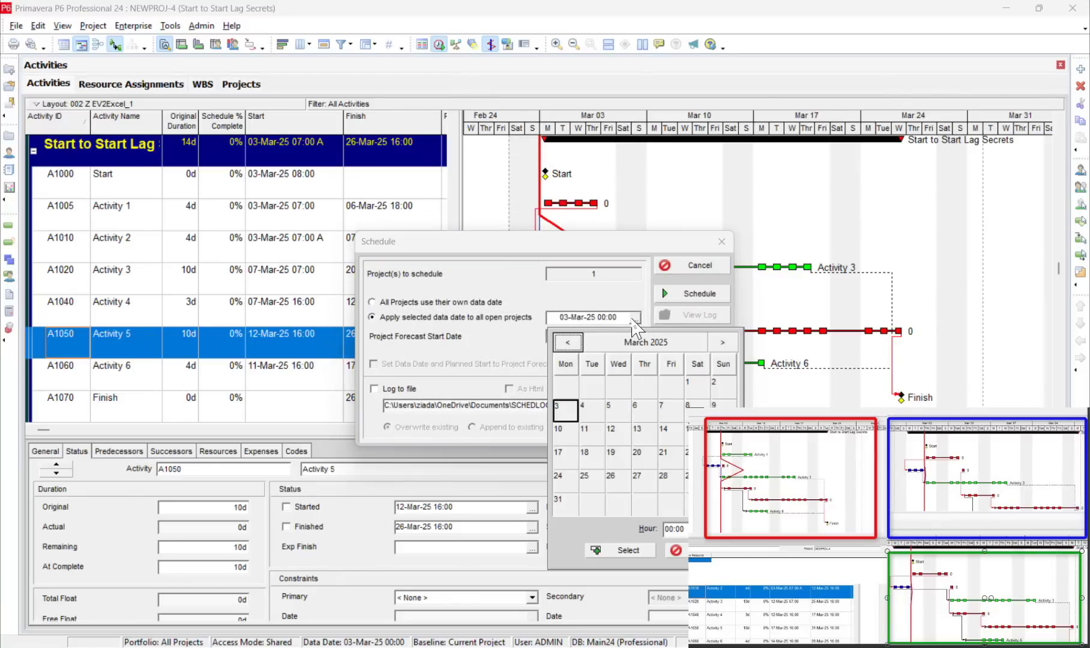
left_click(638, 406)
left_click(625, 550)
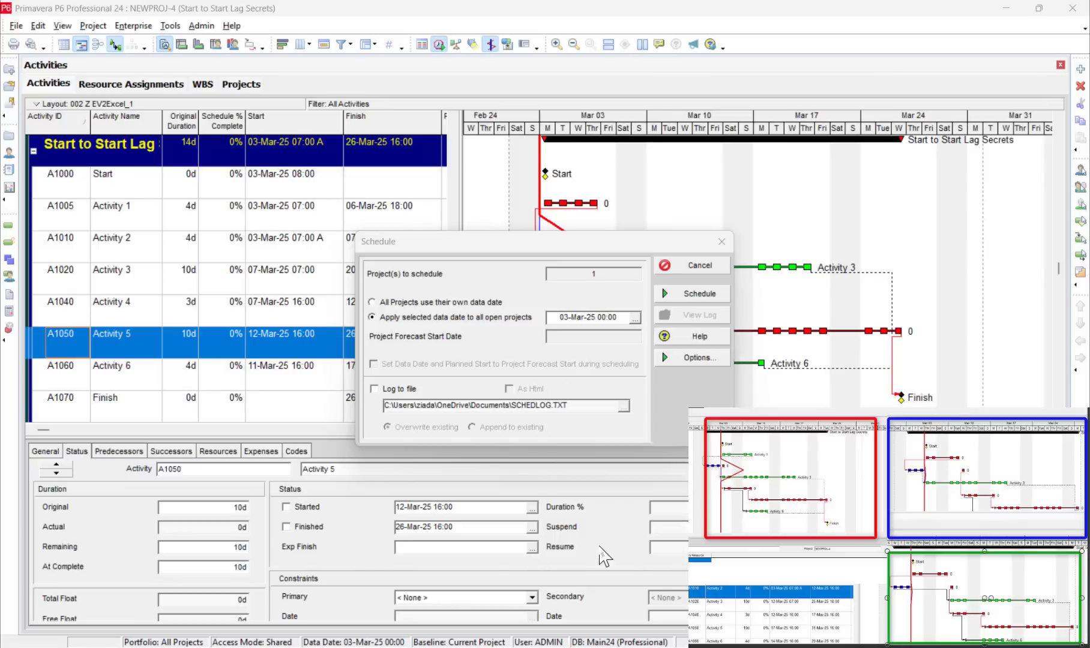
left_click(684, 295)
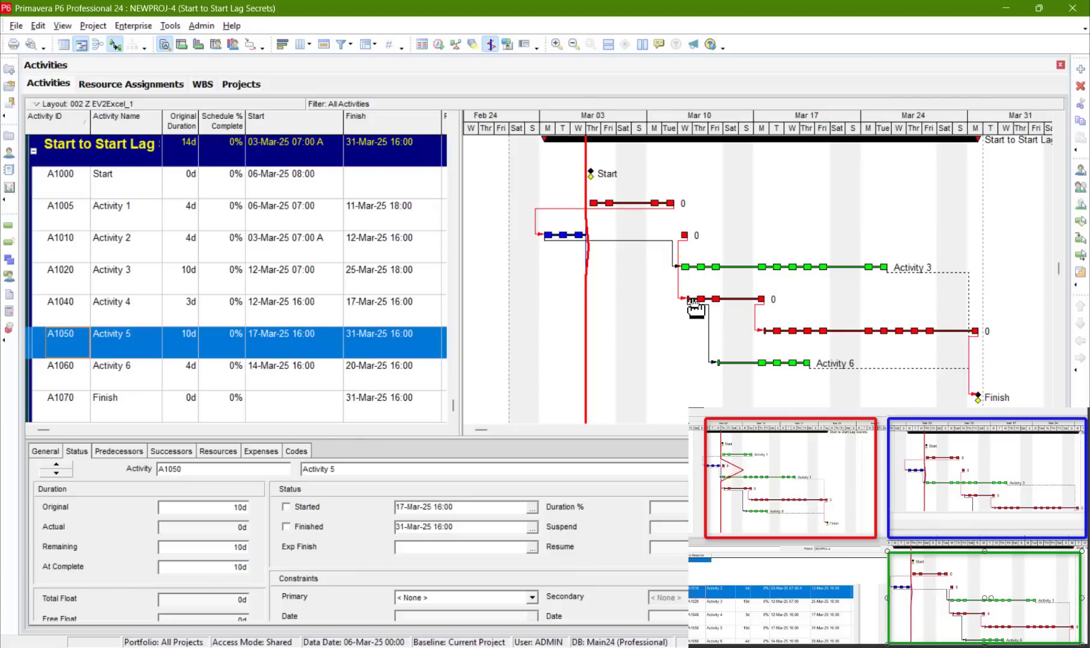
- Link Activity 2 to Activity 3 start-to-start and view Activity 3's predecessors (SS, 0d lag)
left_click(553, 239)
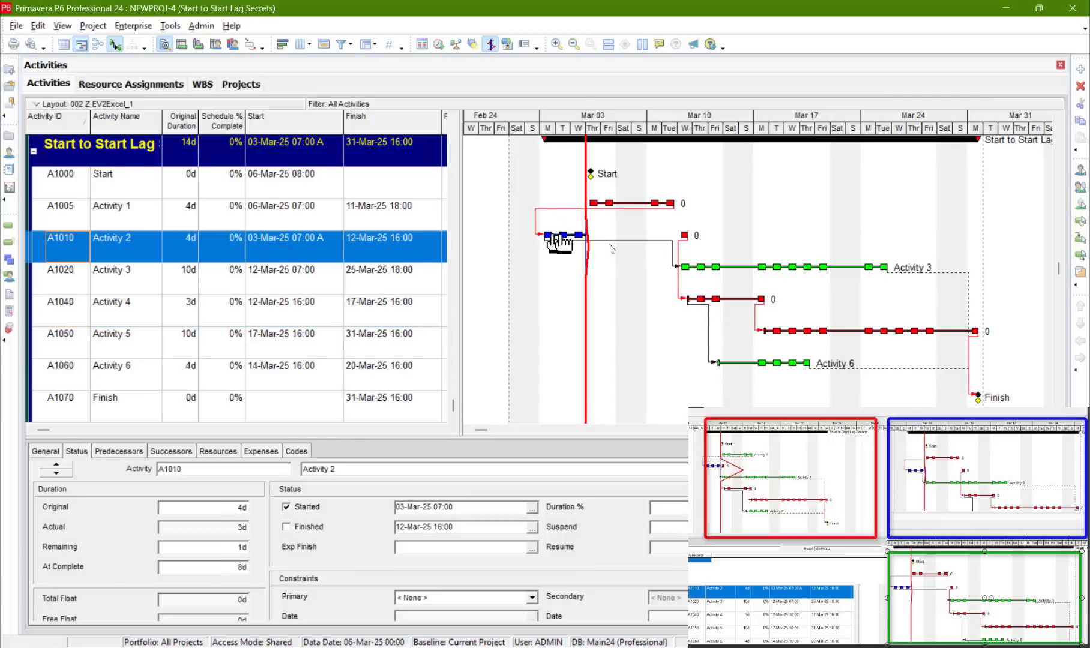
left_click(701, 269)
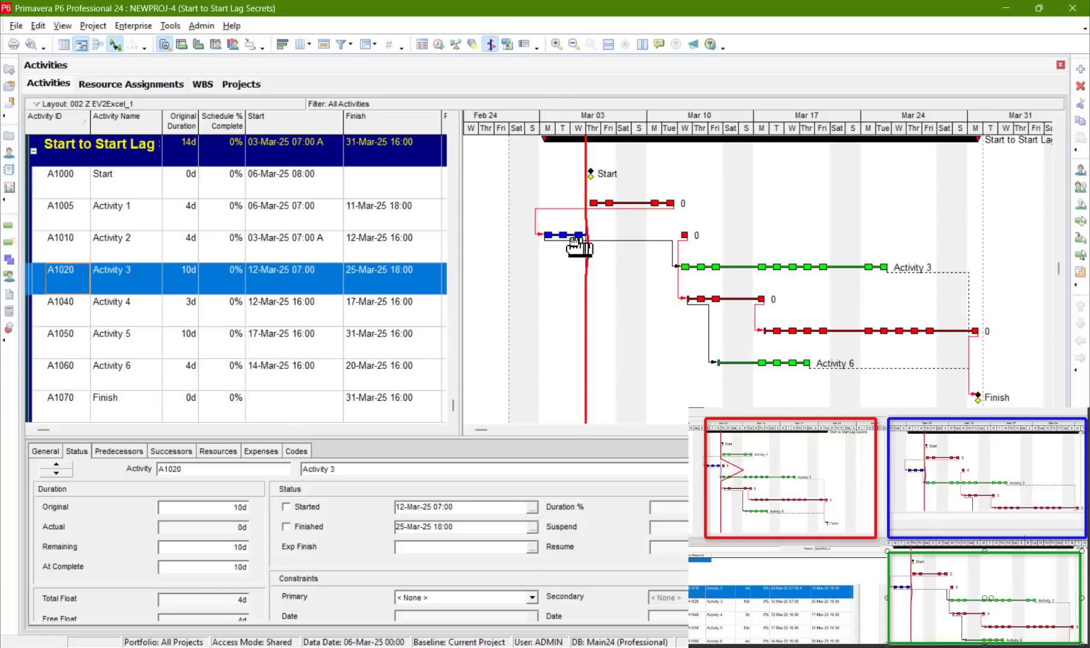
left_click_drag(572, 244, 679, 268)
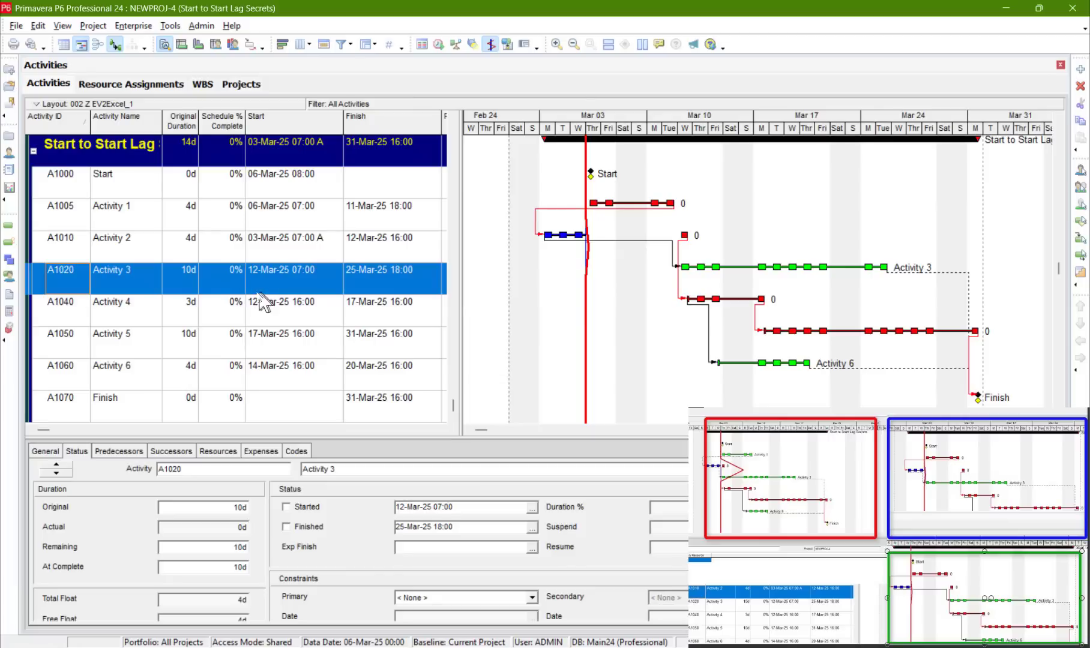
left_click(131, 451)
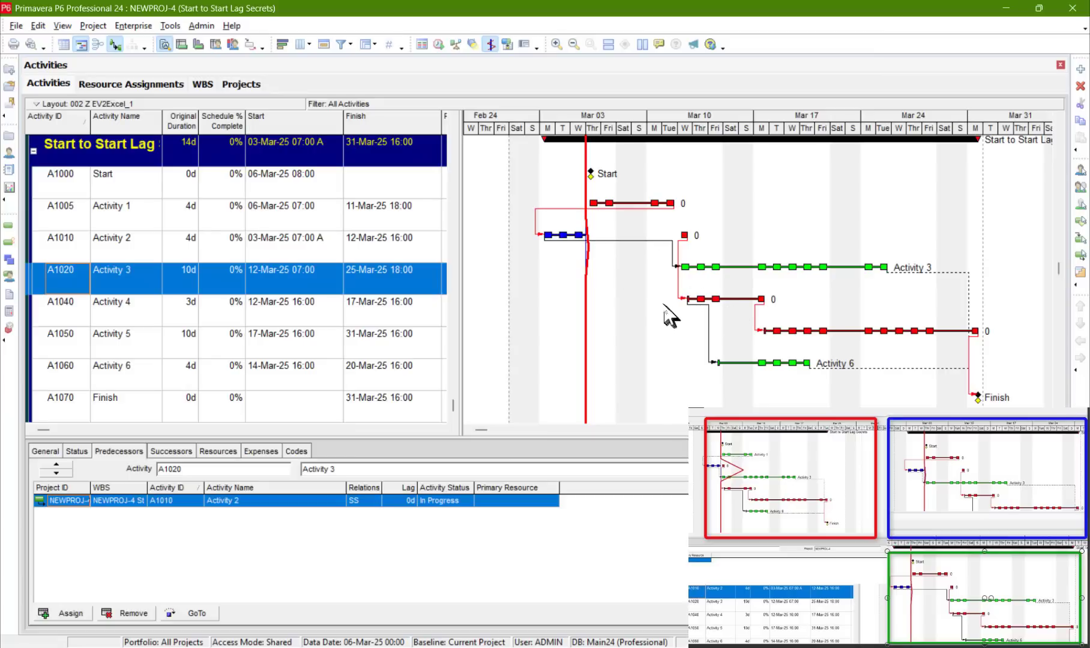
left_click(440, 44)
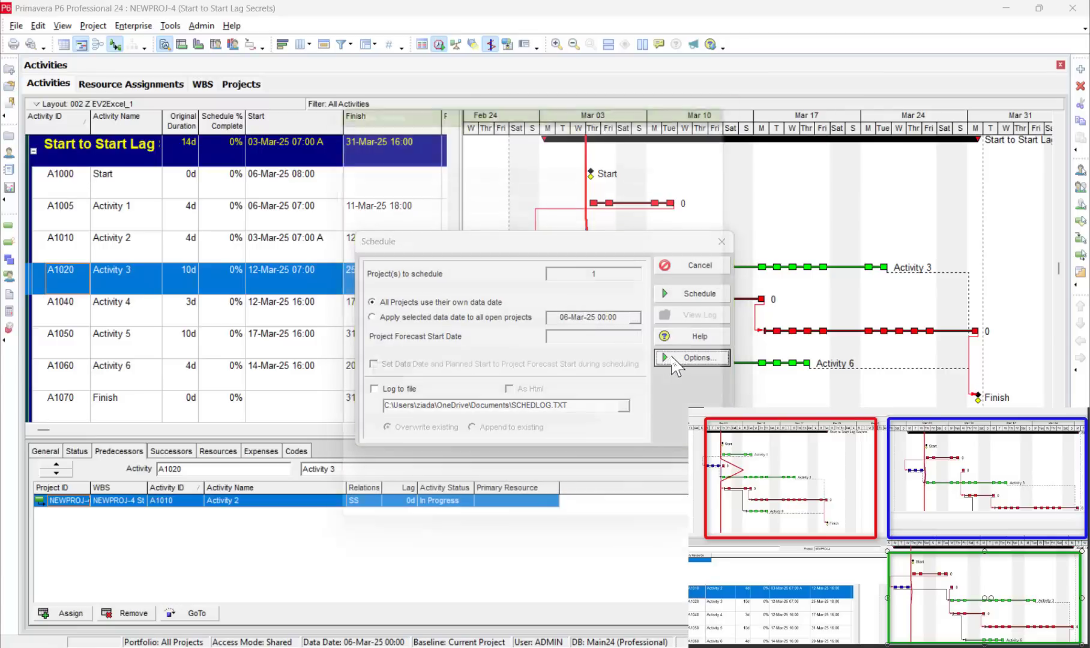
- Bring up Schedule Options with the Schedule and Options windows moved clear of the Gantt chart
left_click(673, 360)
left_click_drag(713, 24, 249, 133)
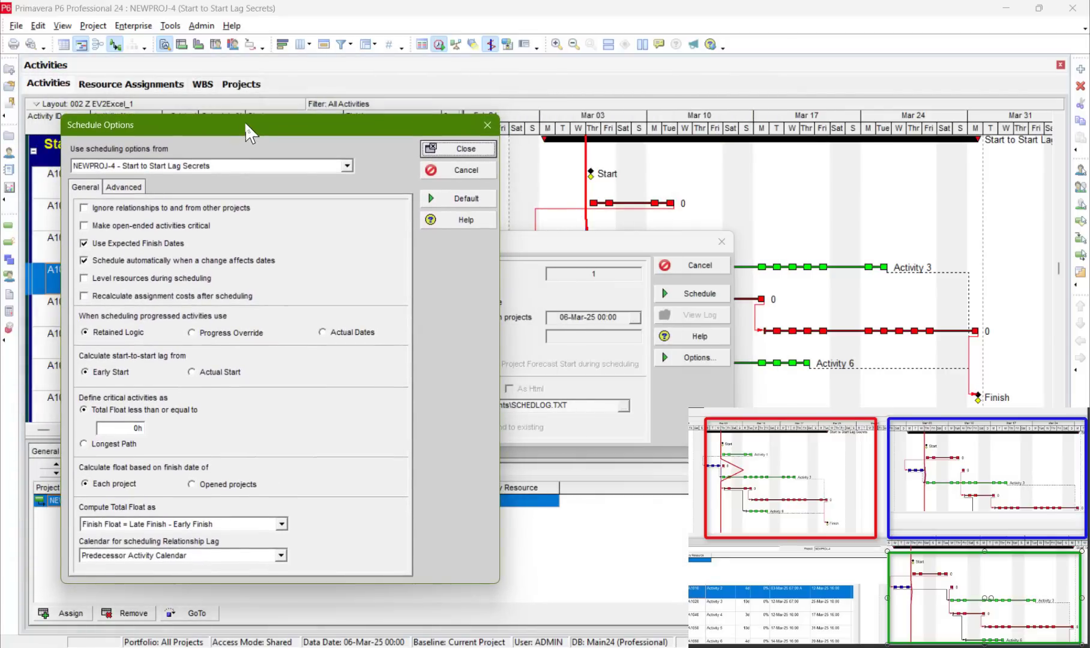
left_click(468, 150)
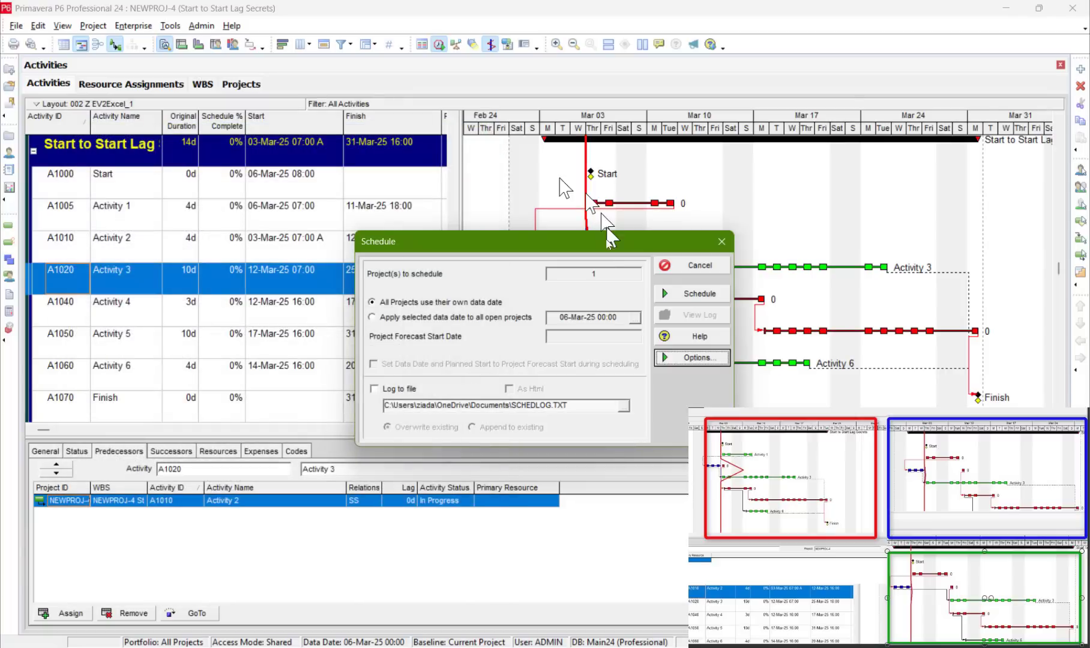
left_click_drag(575, 249, 319, 382)
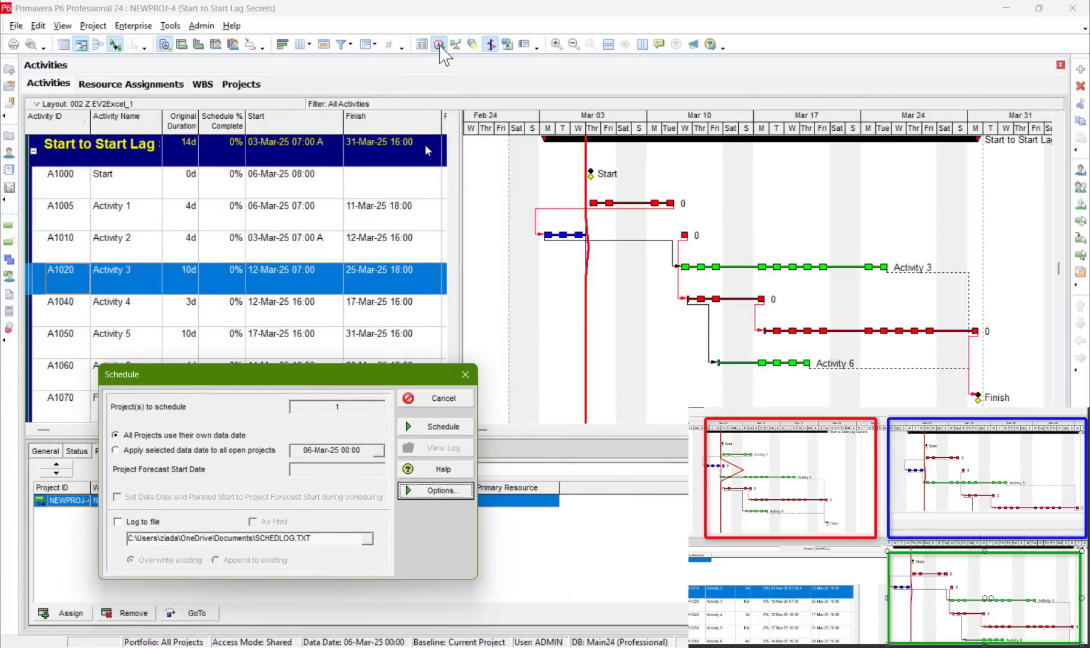
left_click(414, 492)
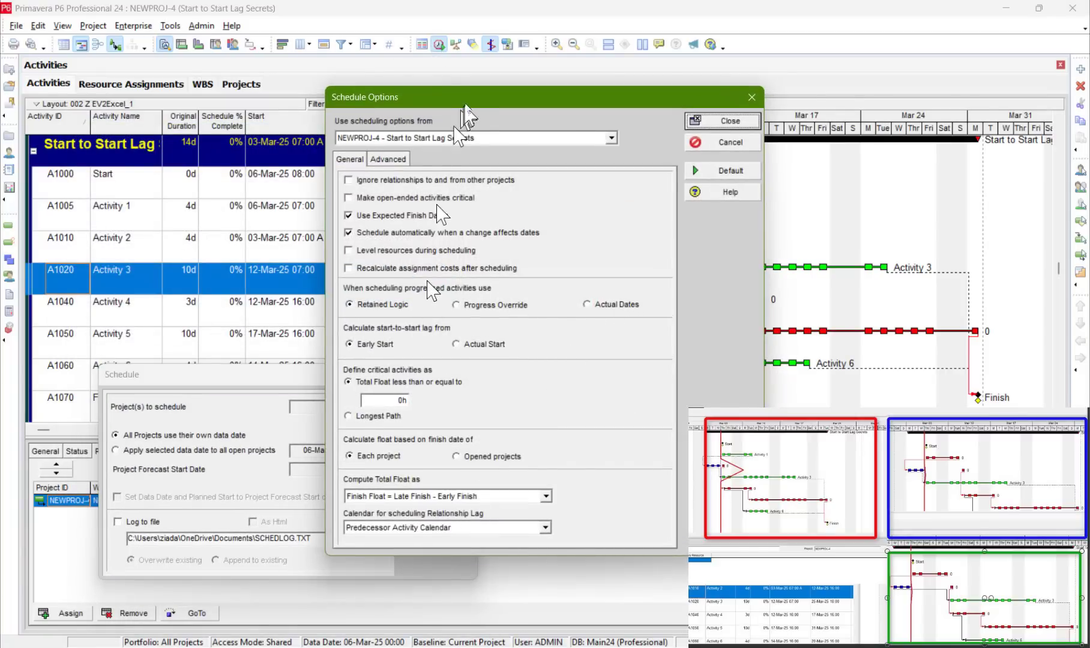
left_click_drag(482, 99, 228, 124)
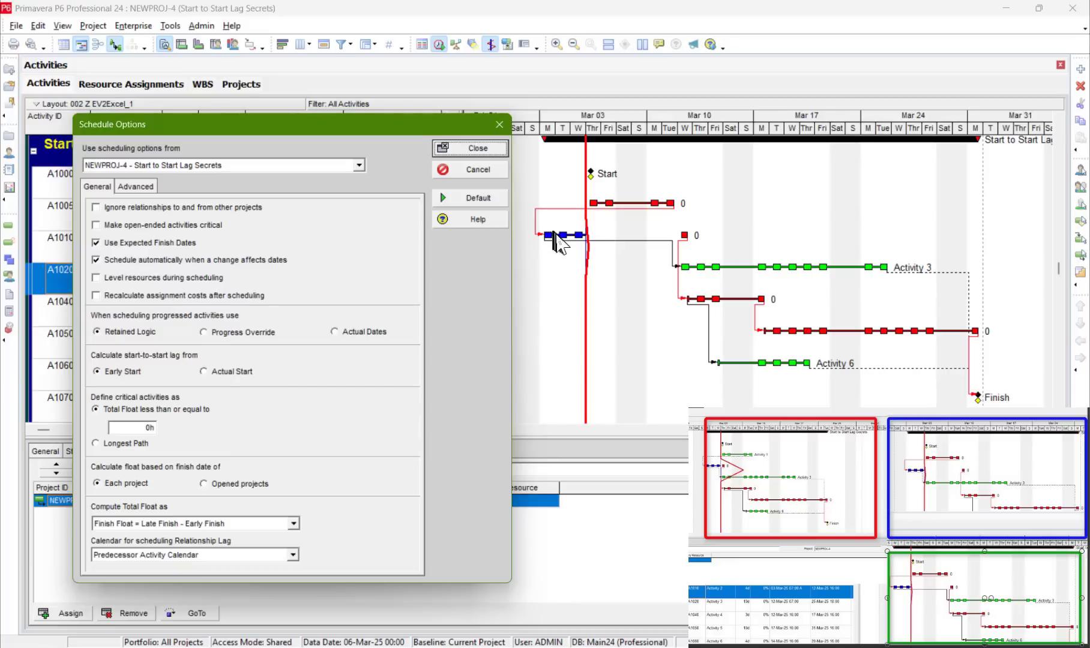
- Set progressed activities to Progress Override, save, and reschedule to a 25-Mar-25 finish
left_click(236, 338)
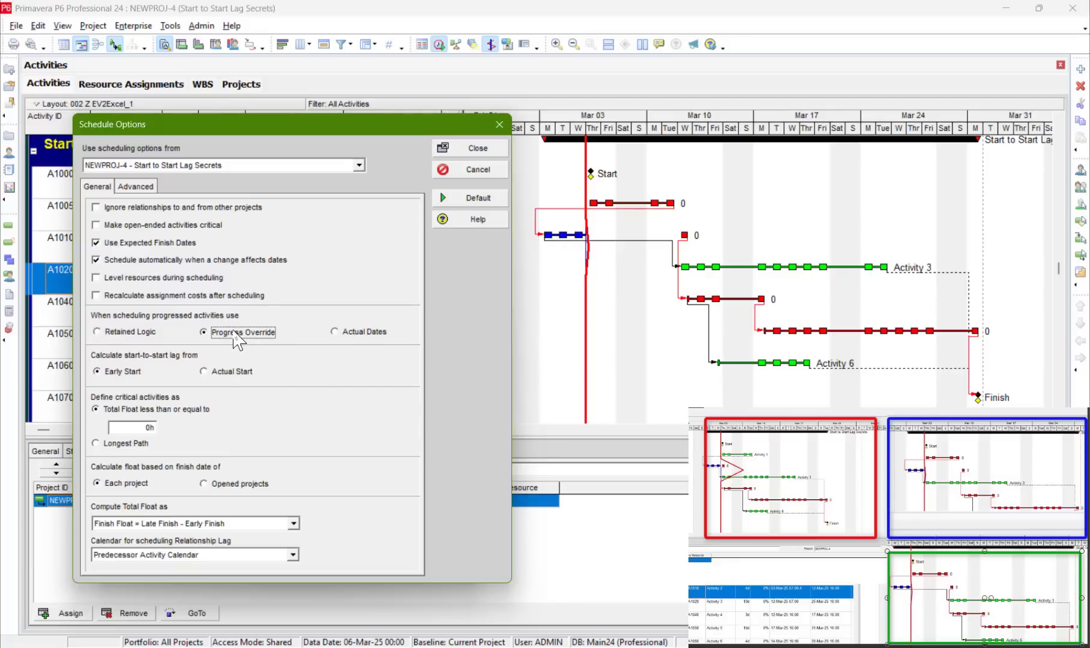
left_click(479, 155)
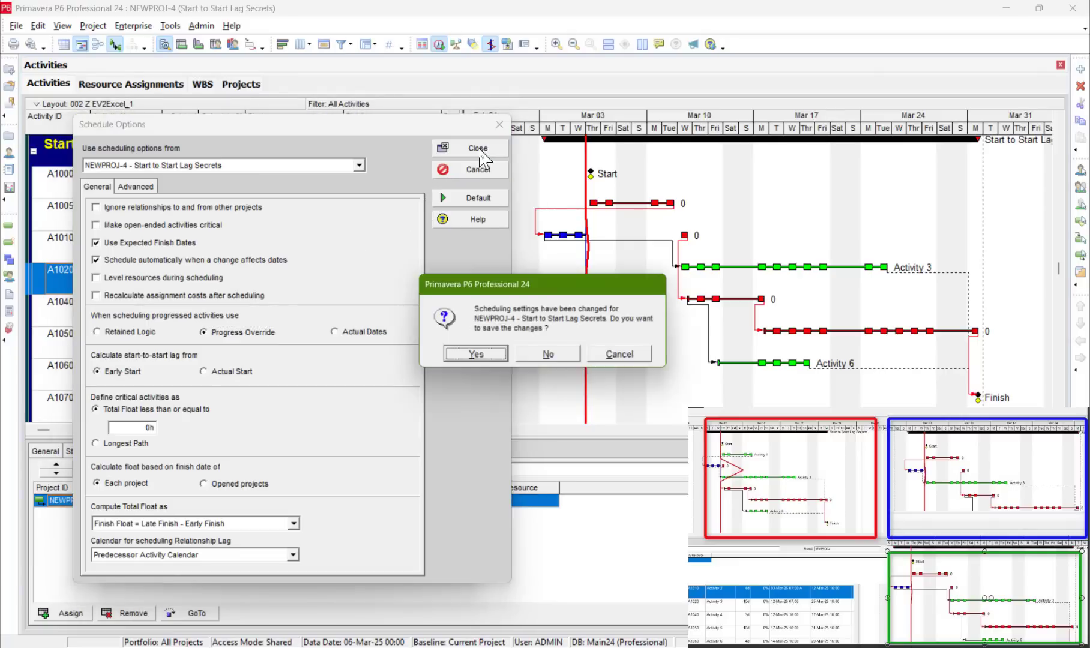
left_click(490, 354)
left_click(427, 428)
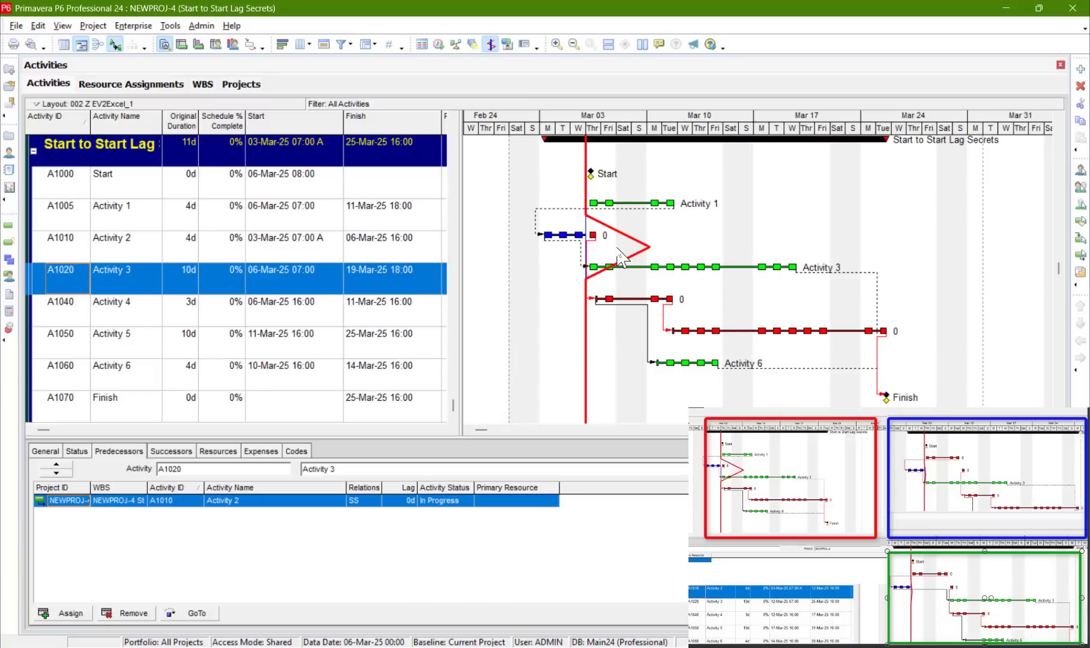
- Check Activity 2's finish-to-start predecessor Activity 1, then reopen the Schedule Options
left_click(578, 236)
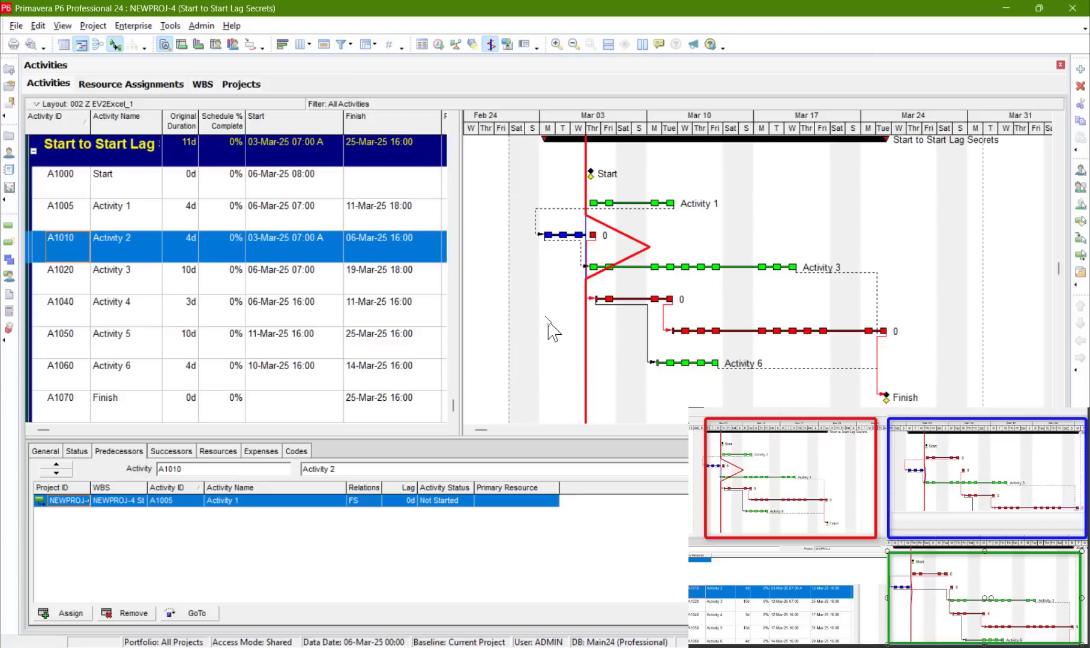
left_click(440, 45)
left_click(636, 420)
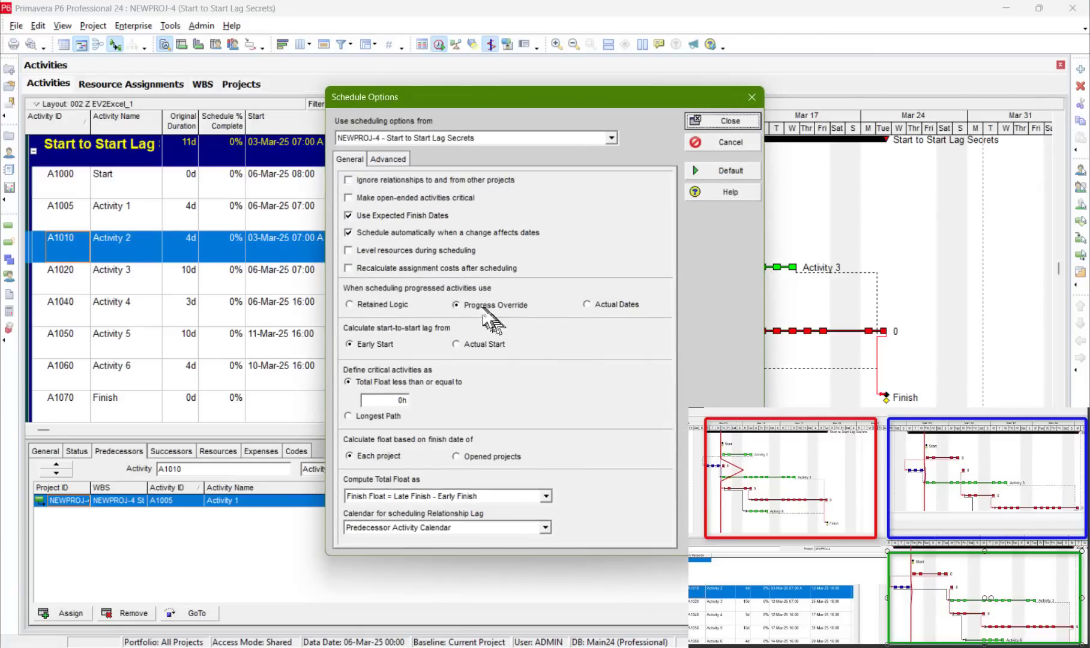
- Switch progressed activities back to Retained Logic, save, and reschedule to a 31-Mar-25 finish
left_click(376, 305)
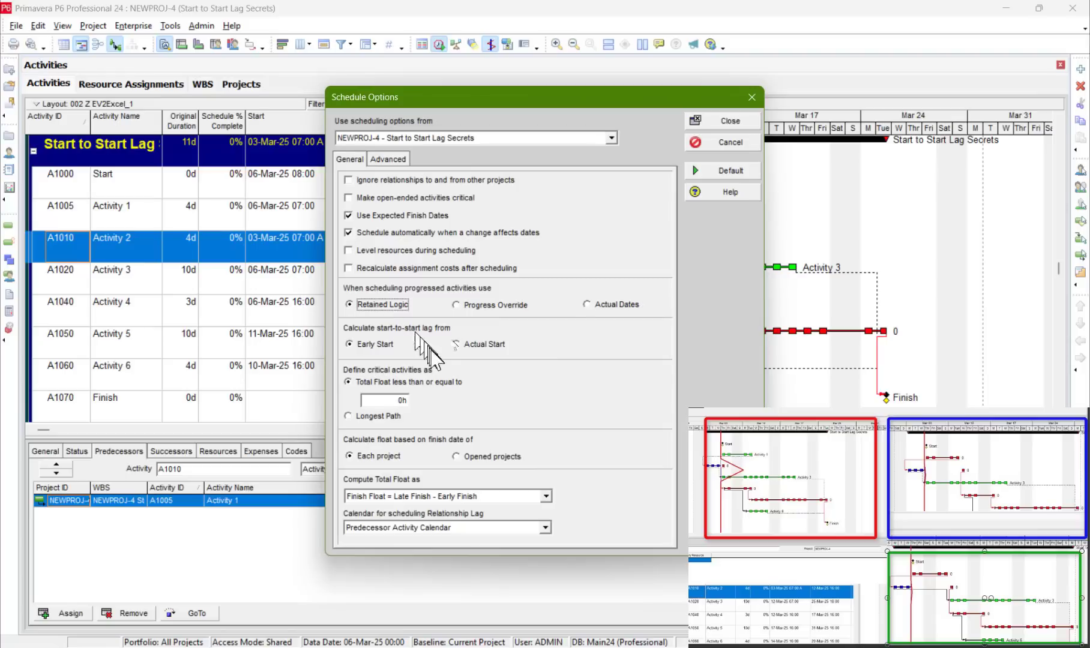
left_click(484, 344)
left_click(721, 121)
left_click(498, 357)
left_click(688, 295)
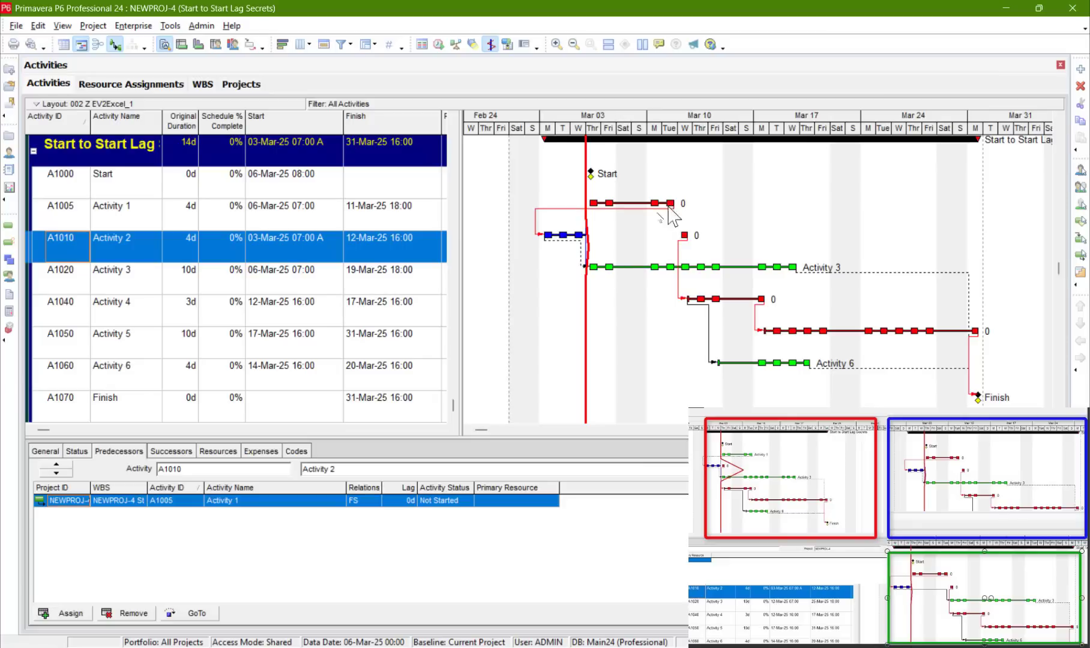
left_click_drag(574, 243, 599, 268)
- Calculate start-to-start lag from Actual Start and reschedule; the finish stays 31-Mar-25 16:00
left_click(439, 44)
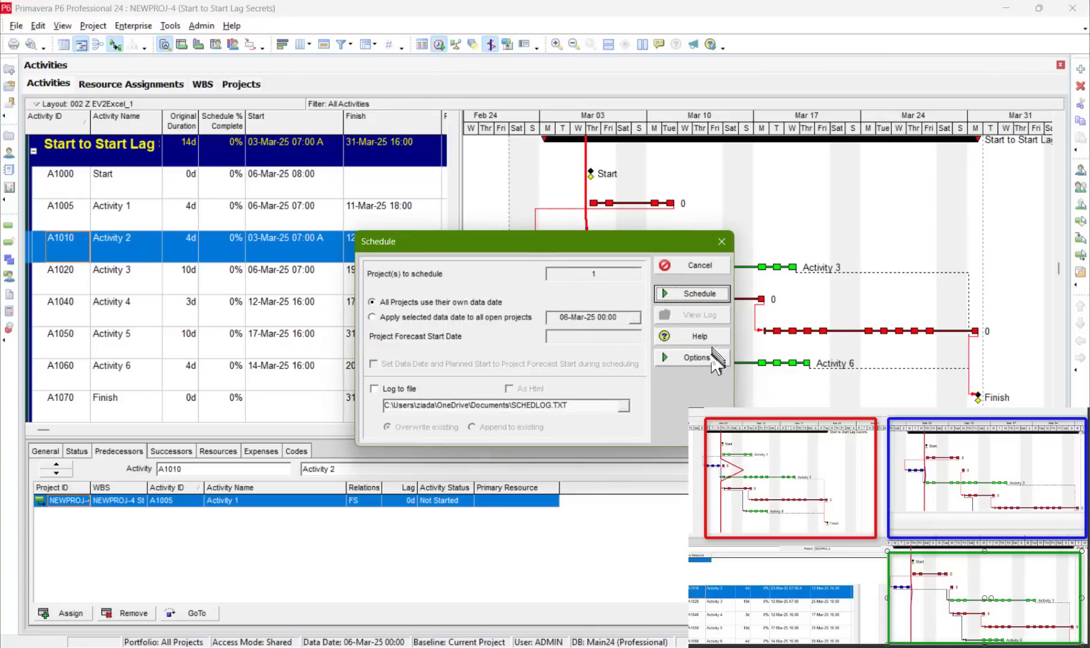
left_click(684, 357)
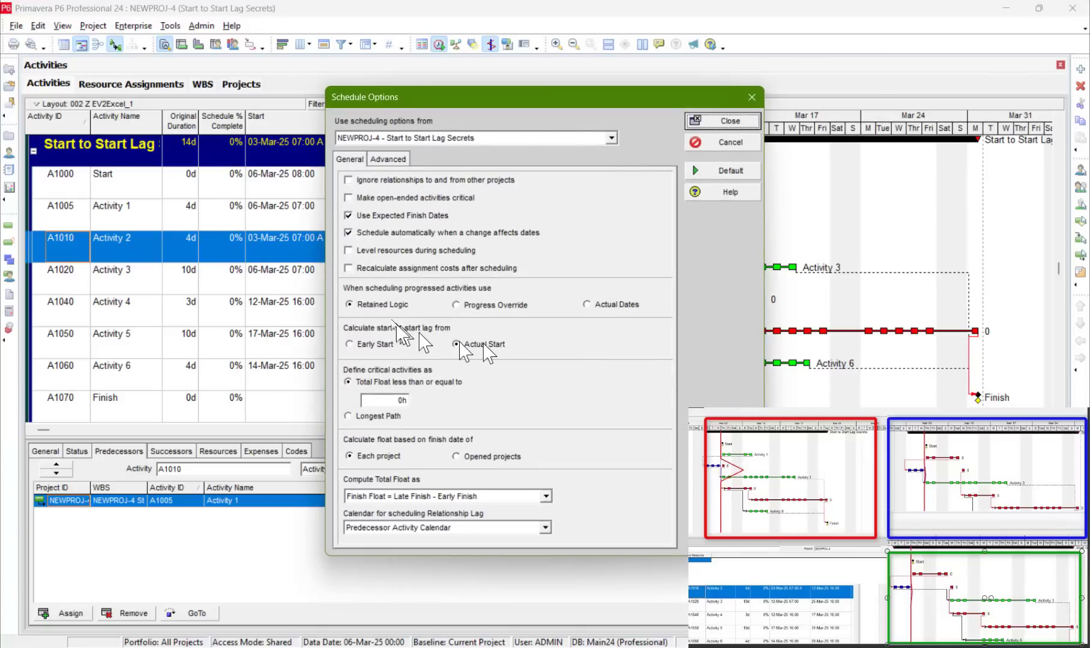
left_click_drag(558, 93, 366, 92)
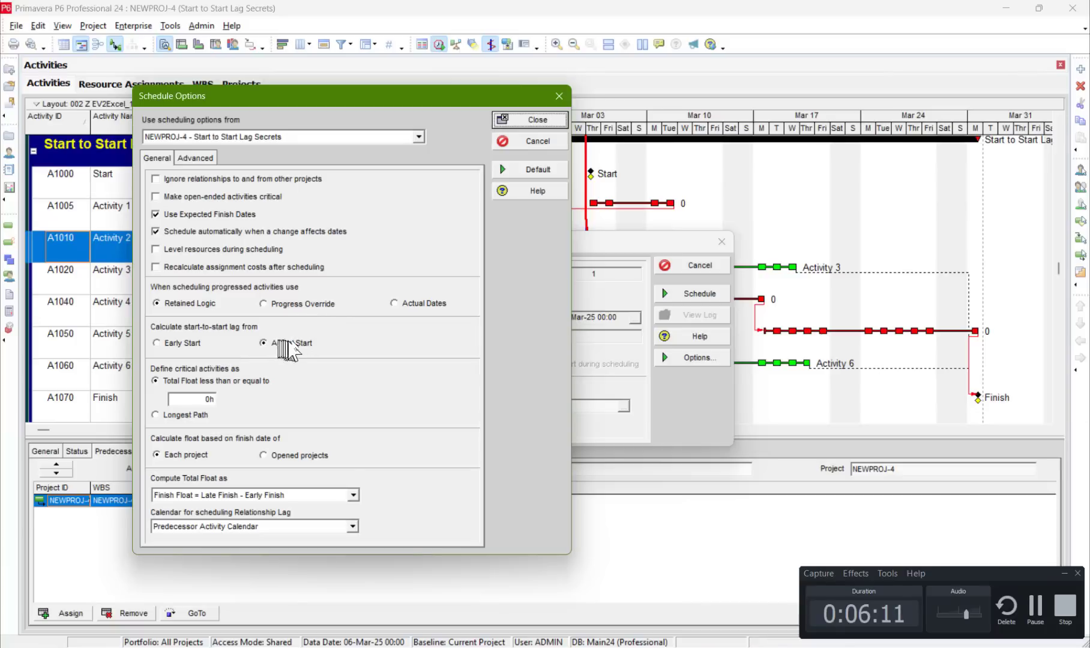
left_click(525, 118)
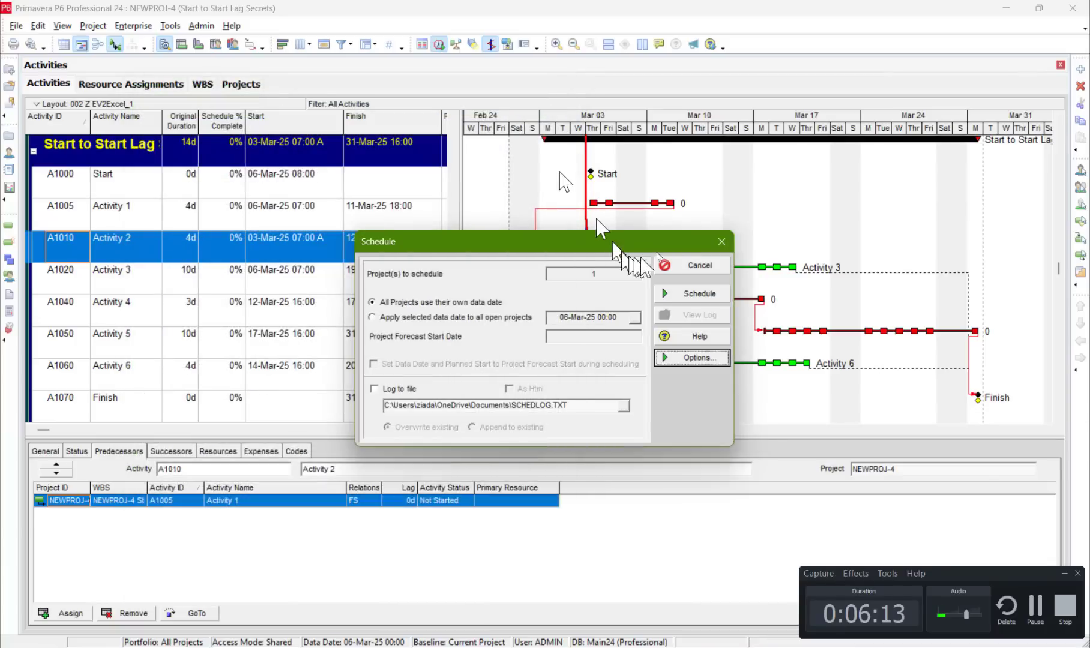
left_click(698, 293)
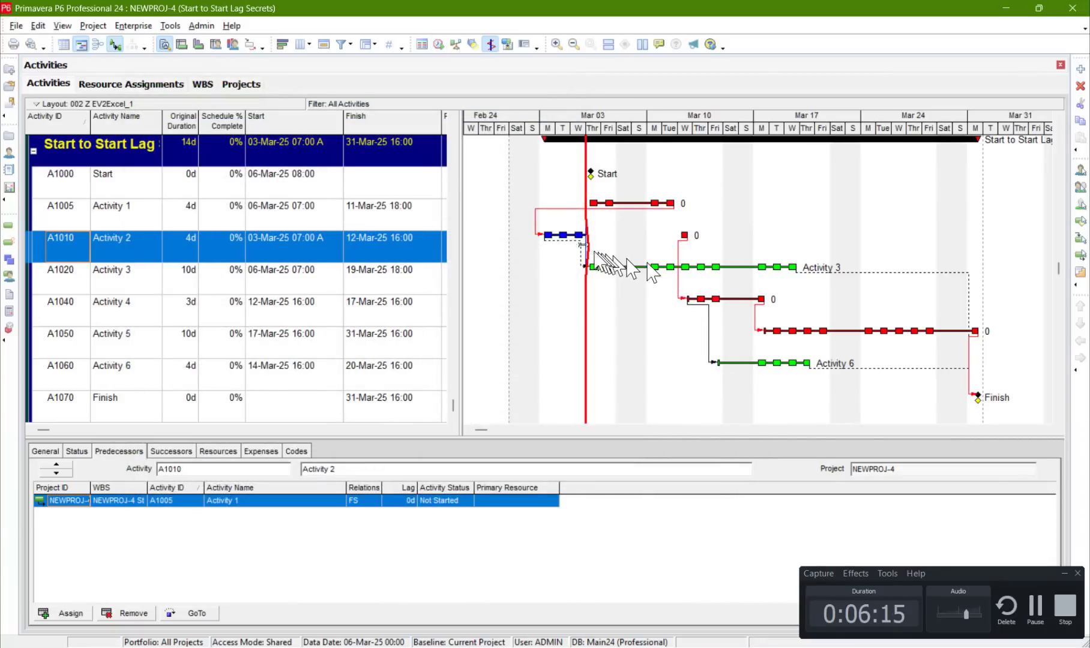